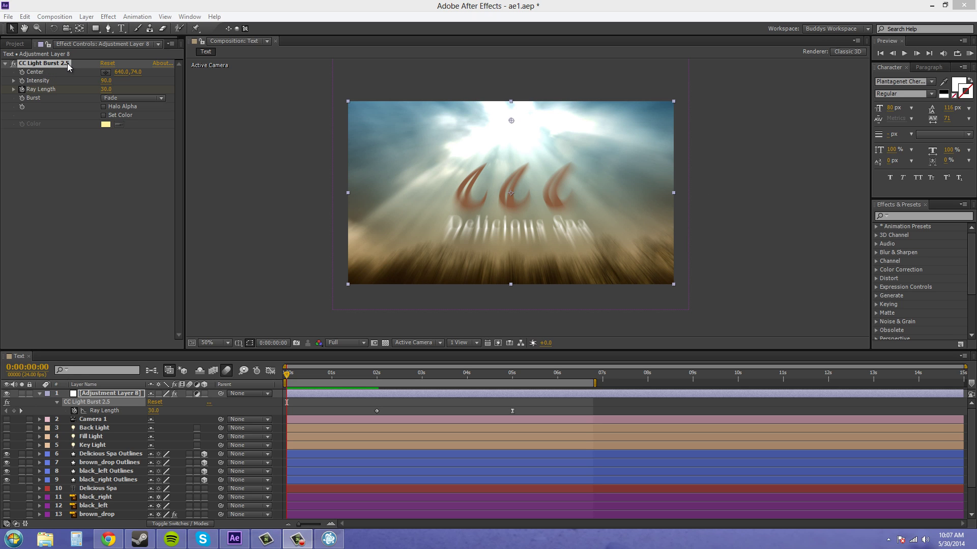
- Collapse Adjustment Layer 8's CC Light Burst properties in the timeline
{"action": "left_click", "coordinate": [107, 237]}
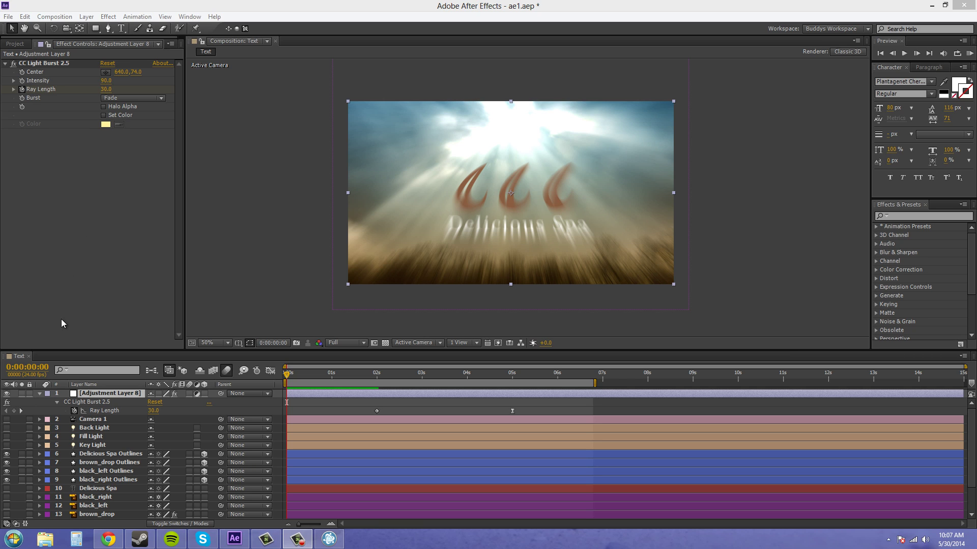
{"action": "left_click", "coordinate": [40, 394]}
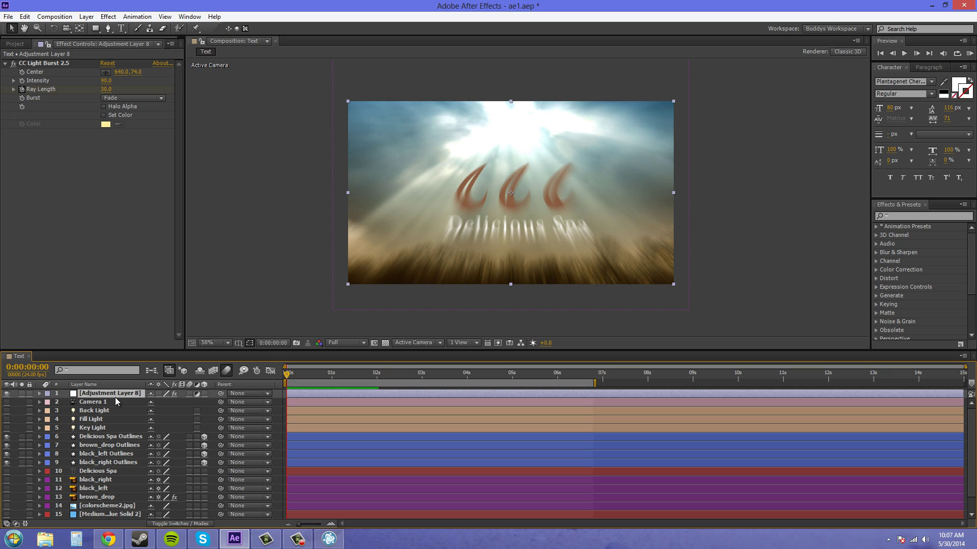
{"action": "left_click", "coordinate": [97, 402]}
{"action": "left_click", "coordinate": [89, 394]}
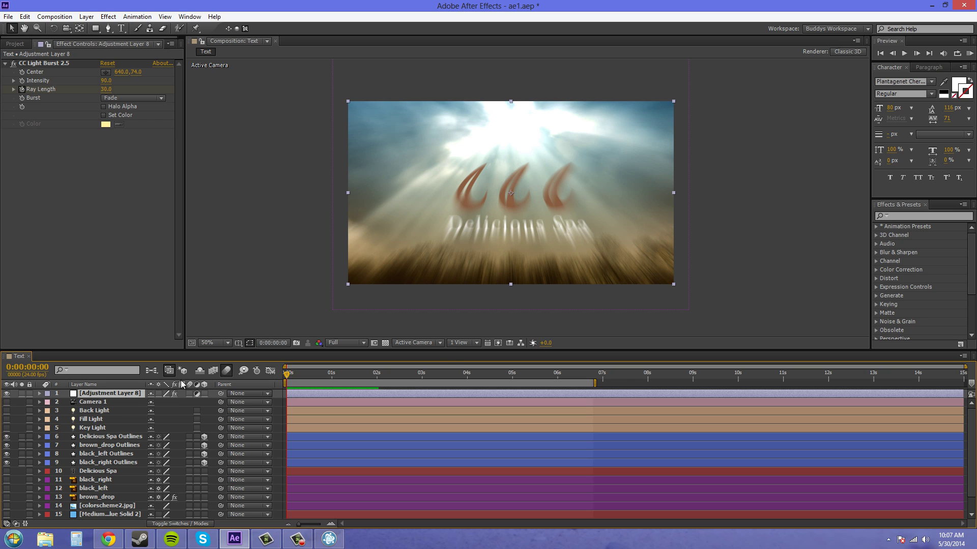
{"action": "left_click", "coordinate": [969, 54]}
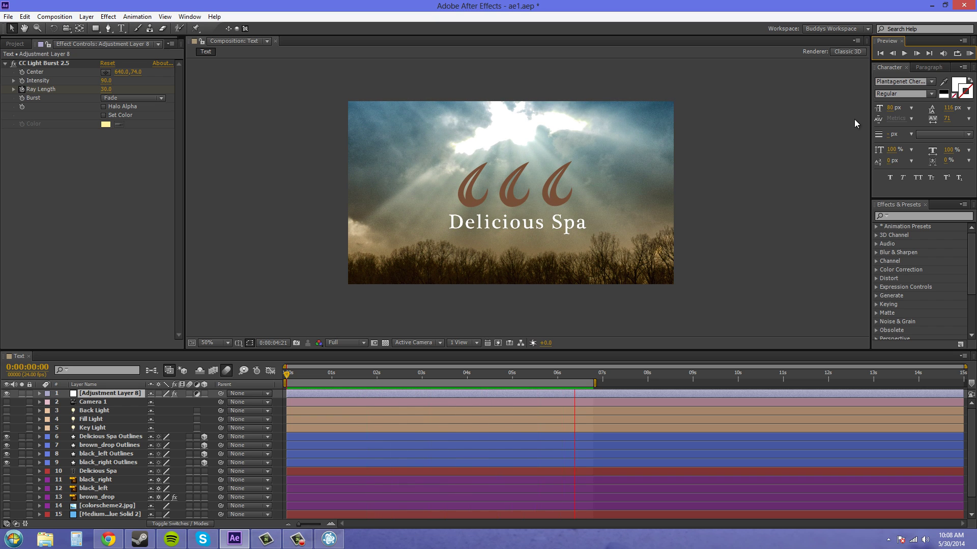
- Stop the preview and delete Adjustment Layer 8 with its light burst
{"action": "left_click", "coordinate": [970, 53]}
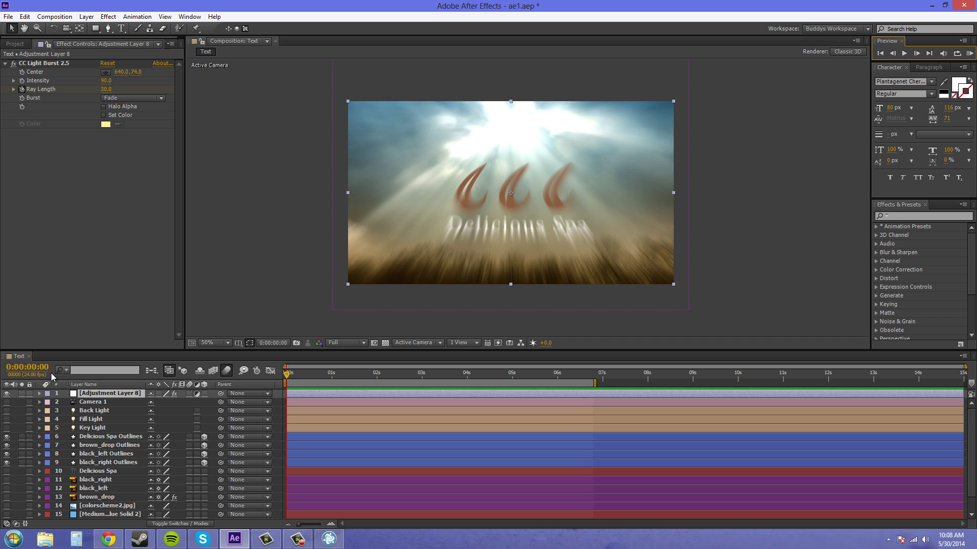
{"action": "left_click", "coordinate": [101, 405]}
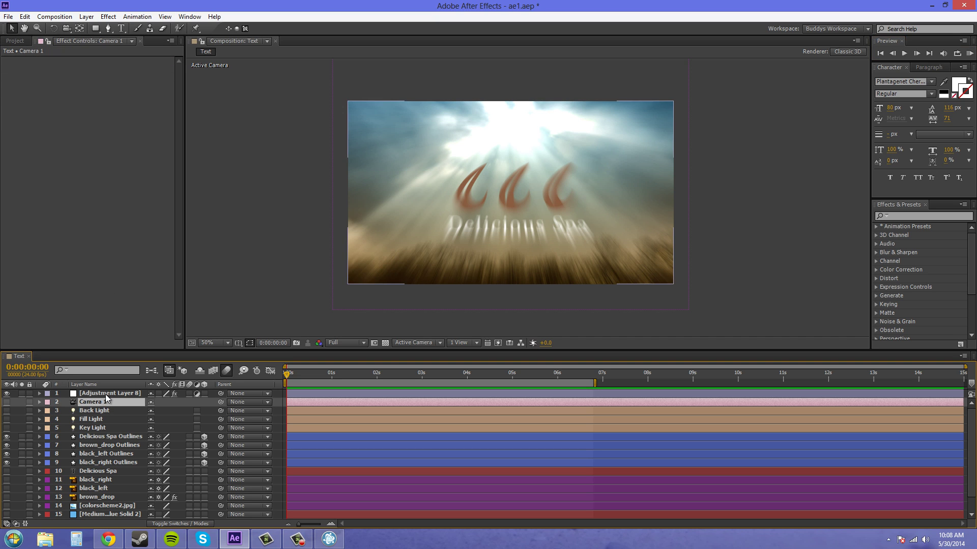
{"action": "left_click", "coordinate": [108, 395]}
{"action": "key", "text": "Delete"}
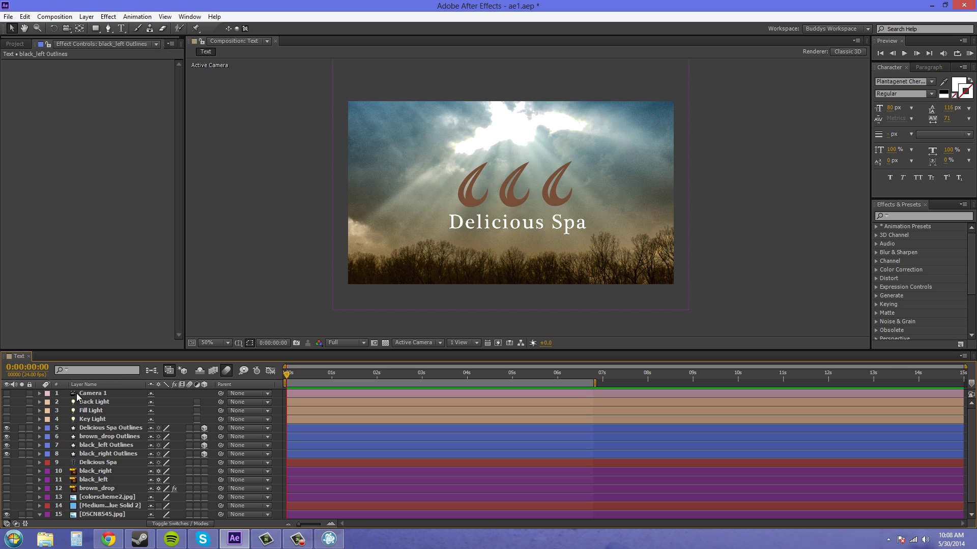
- Check the backgrounds, leaving the blue solid hidden so the sky photo shows
{"action": "scroll", "coordinate": [30, 489], "scroll_direction": "down", "scroll_amount": 1}
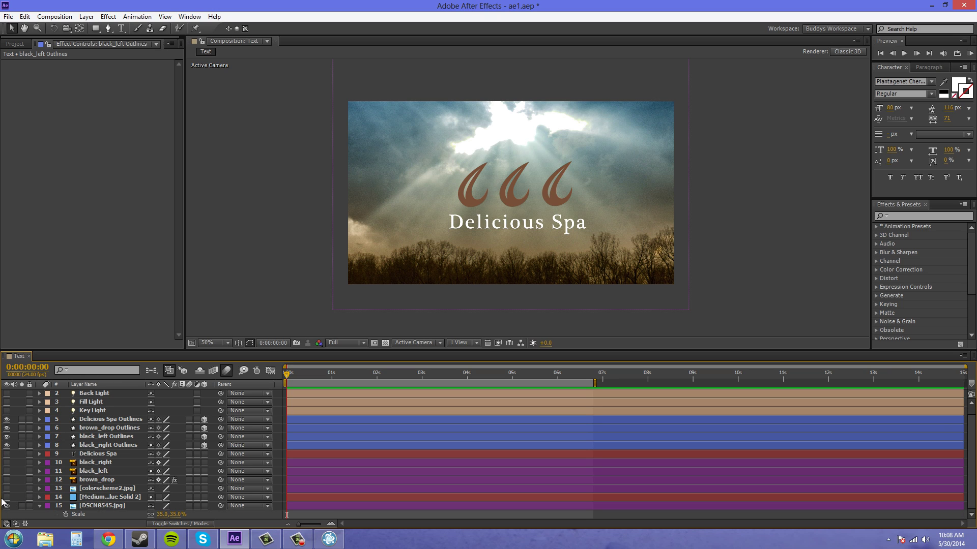
{"action": "left_click", "coordinate": [7, 497]}
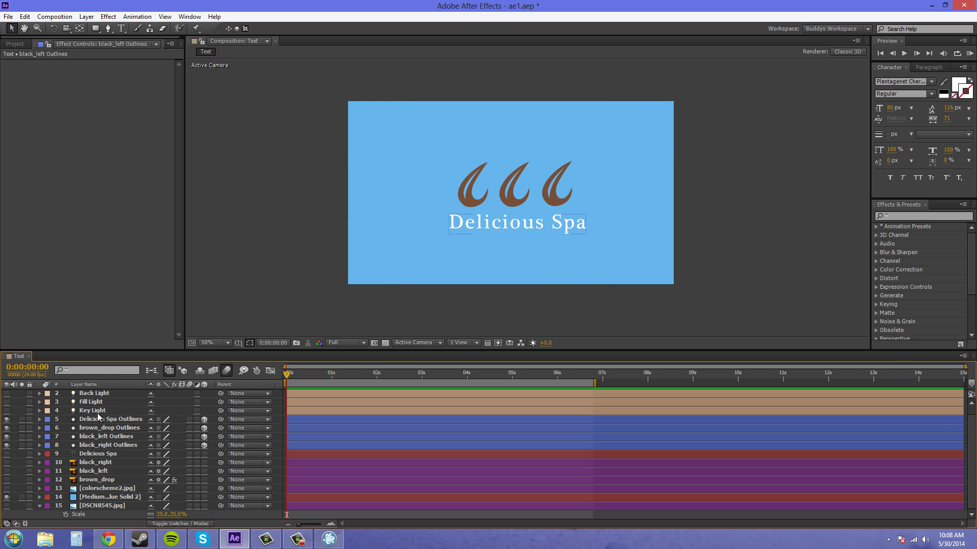
{"action": "left_click", "coordinate": [7, 507]}
{"action": "left_click", "coordinate": [7, 497]}
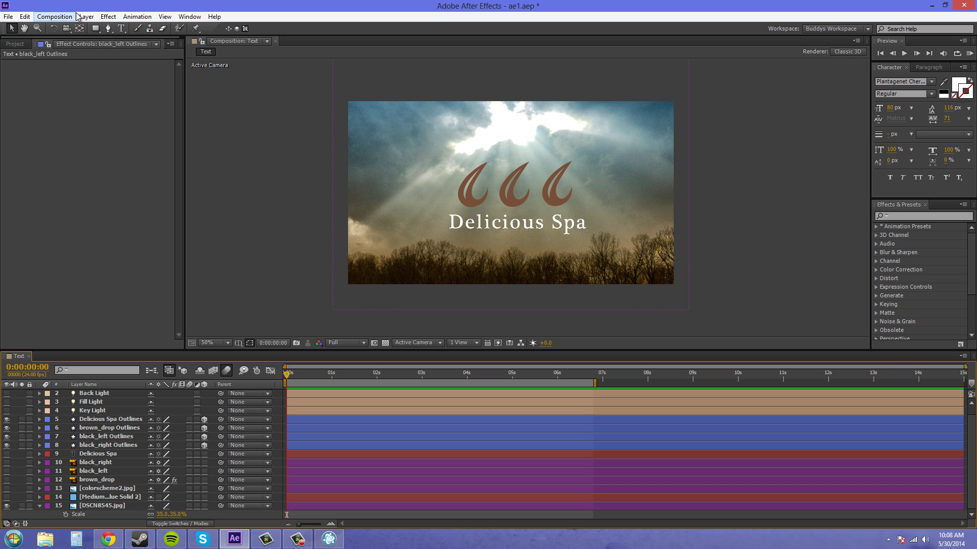
- Add a new adjustment layer from the Layer menu
{"action": "left_click", "coordinate": [108, 17]}
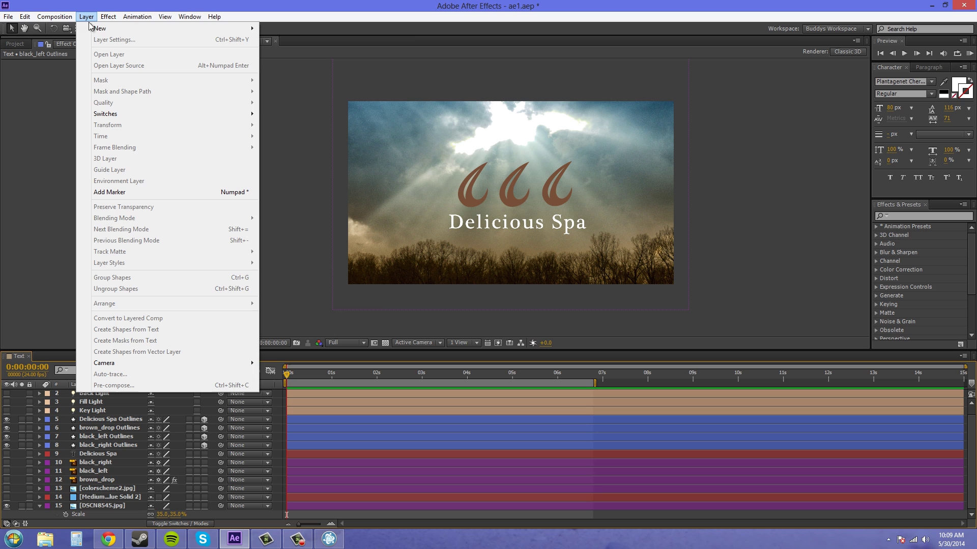
{"action": "mouse_move", "coordinate": [100, 32]}
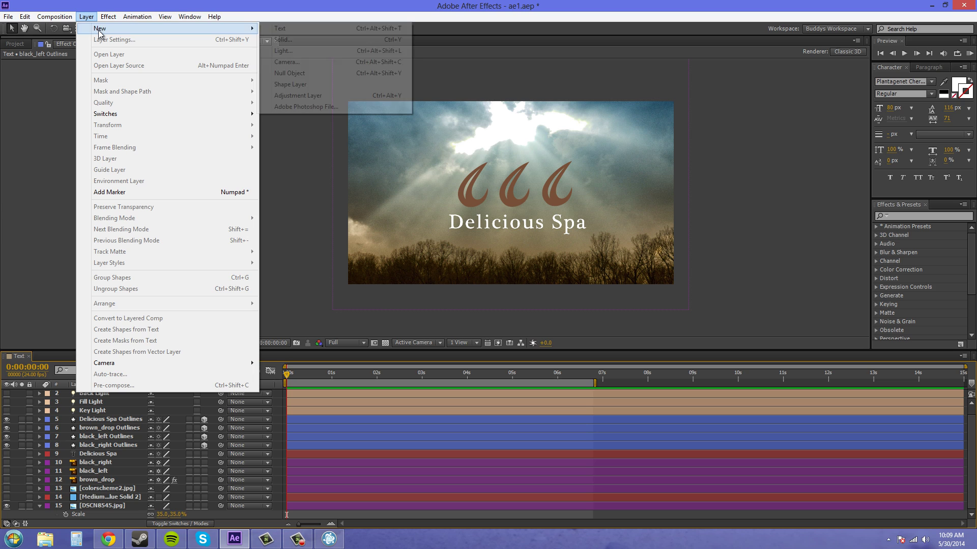
{"action": "left_click", "coordinate": [297, 96]}
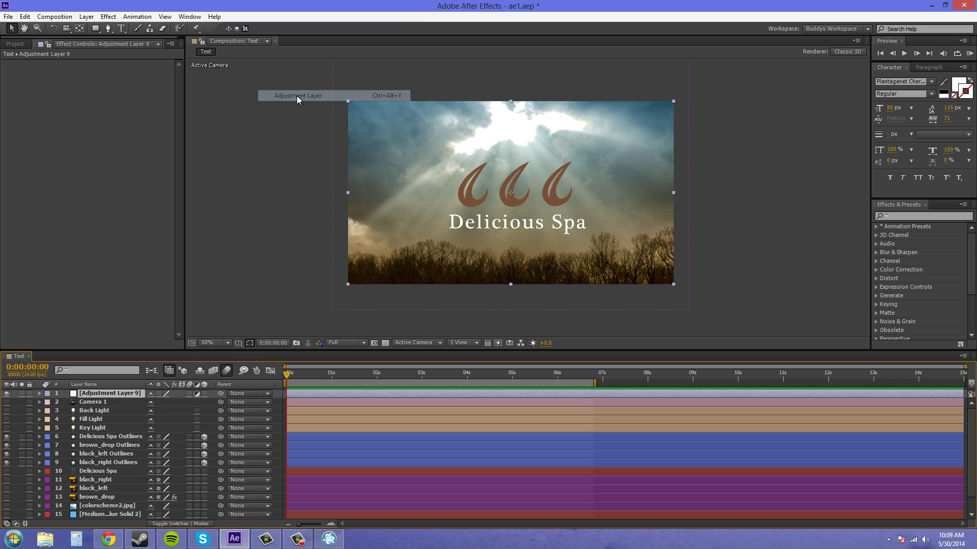
- Apply Generate > CC Light Burst 2.5 to Adjustment Layer 9
{"action": "left_click", "coordinate": [104, 405]}
{"action": "left_click", "coordinate": [107, 395]}
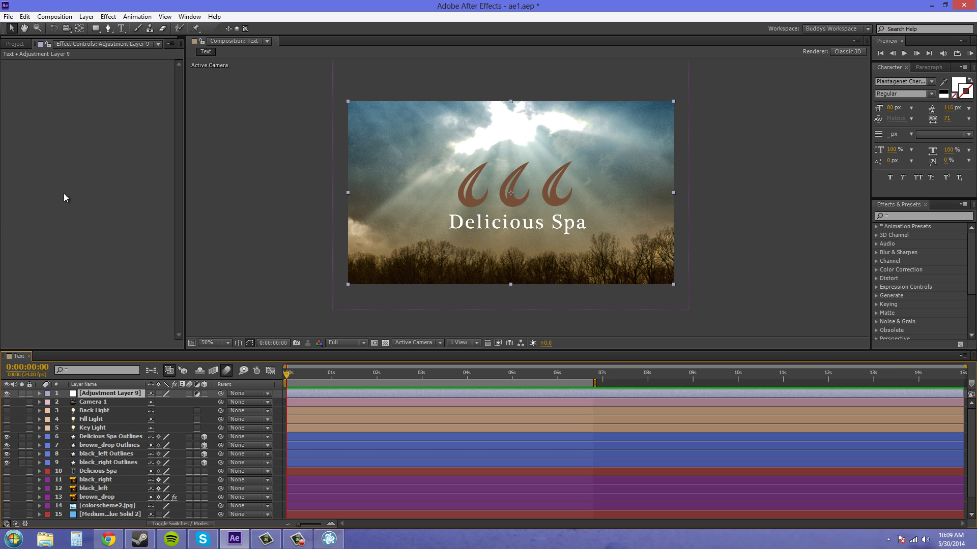
{"action": "right_click", "coordinate": [104, 395]}
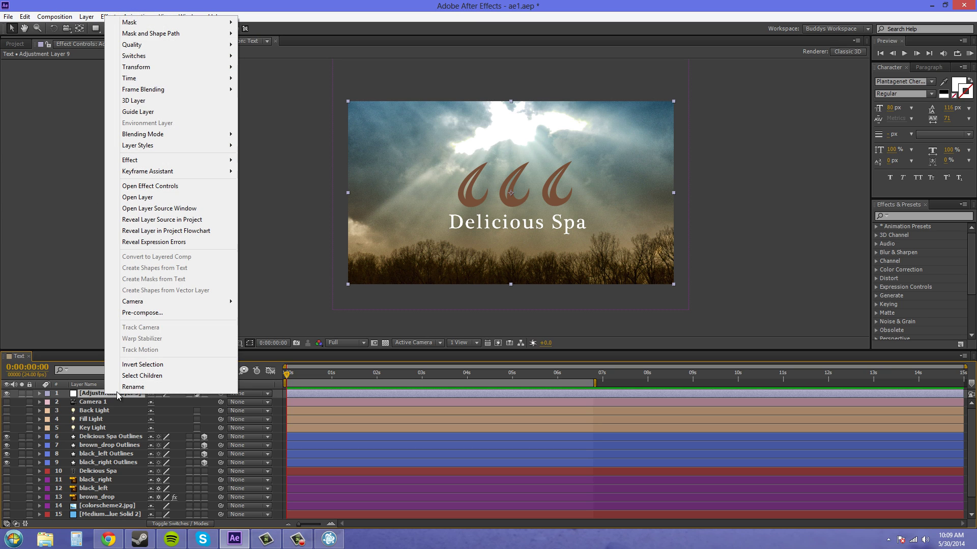
{"action": "mouse_move", "coordinate": [143, 162]}
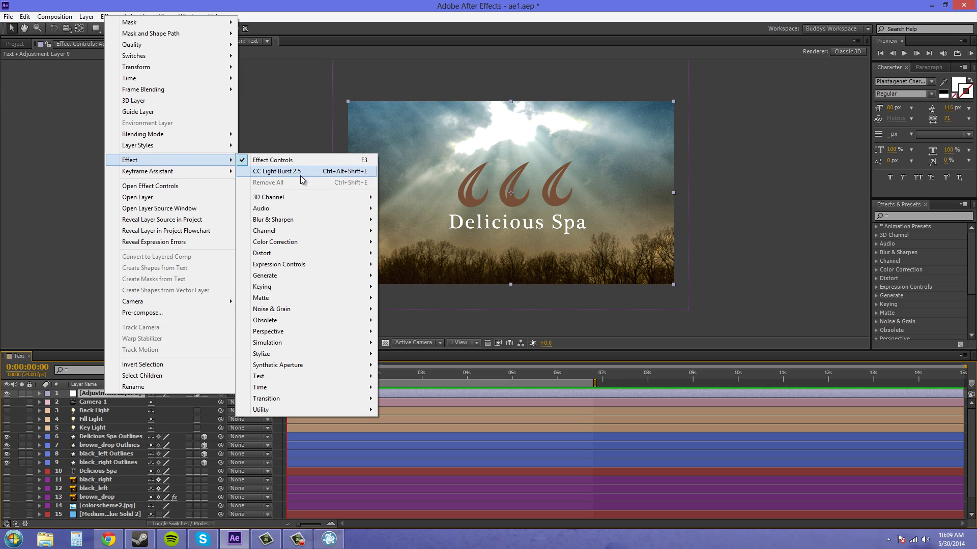
{"action": "mouse_move", "coordinate": [300, 281]}
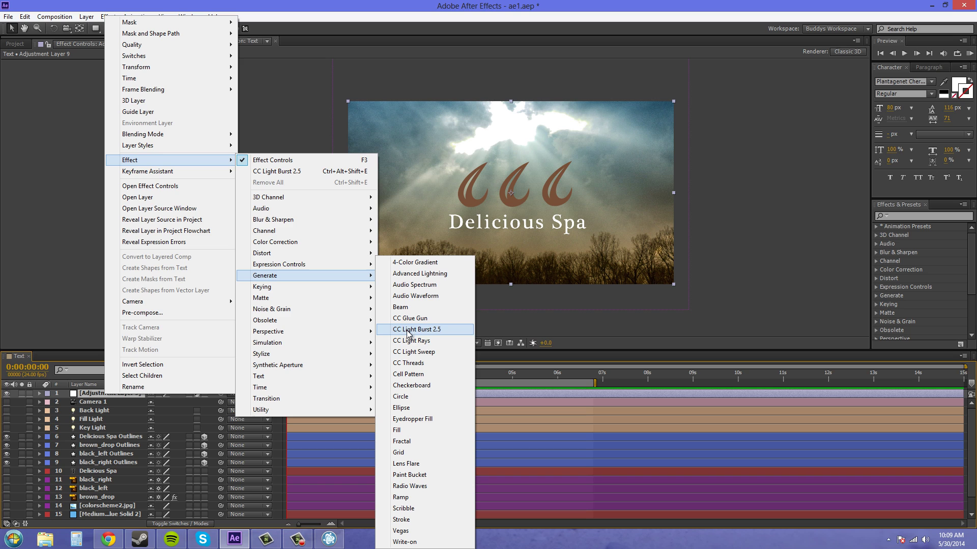
{"action": "left_click", "coordinate": [425, 334]}
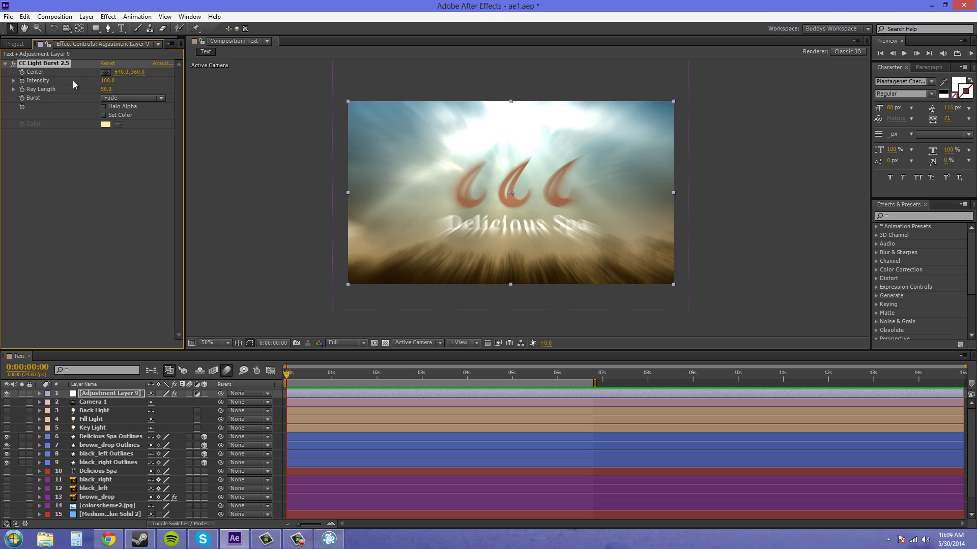
- Place the light burst Center at 646, 78 near the top of the sky
{"action": "left_click", "coordinate": [106, 73]}
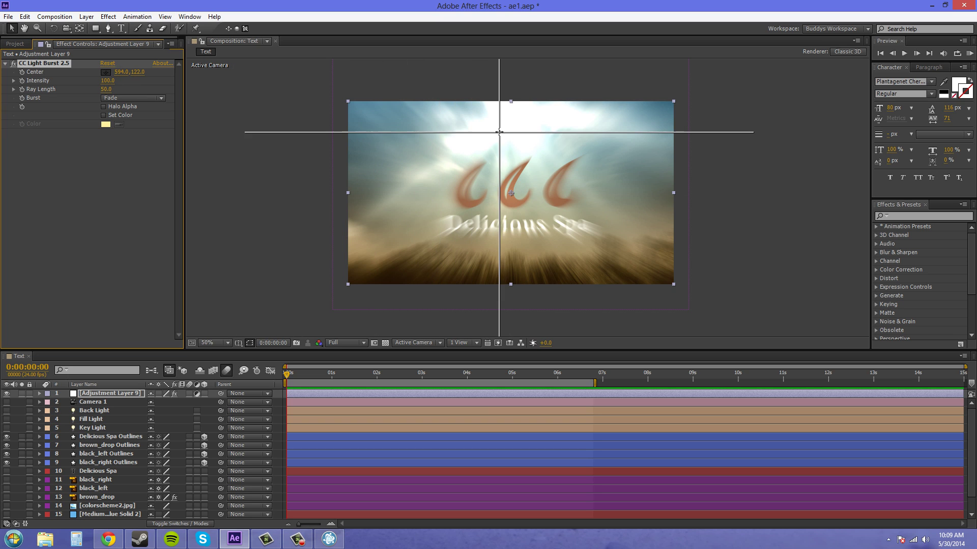
{"action": "left_click", "coordinate": [522, 132]}
{"action": "mouse_move", "coordinate": [510, 114]}
{"action": "left_mouse_down"}
{"action": "mouse_move", "coordinate": [516, 174]}
{"action": "mouse_move", "coordinate": [512, 121]}
{"action": "left_mouse_up"}
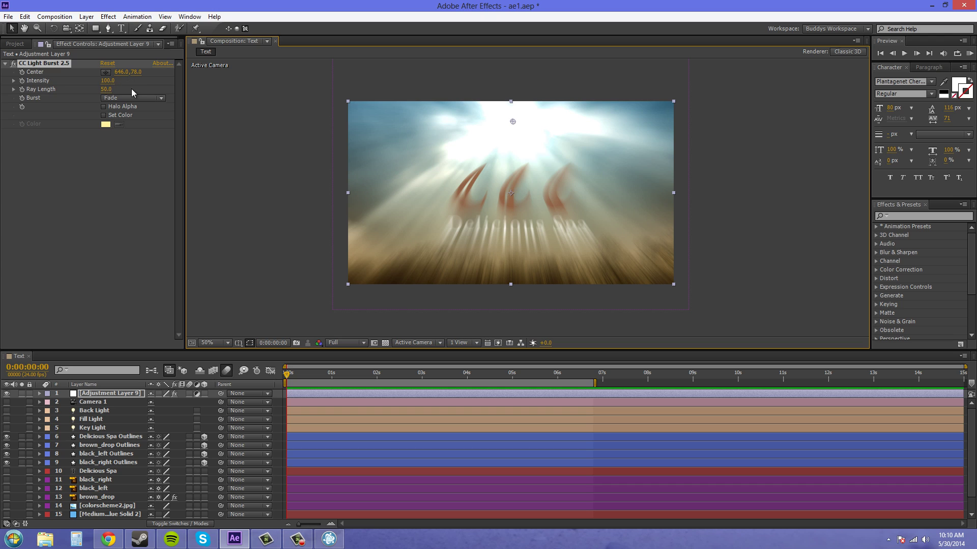
{"action": "left_click", "coordinate": [109, 81]}
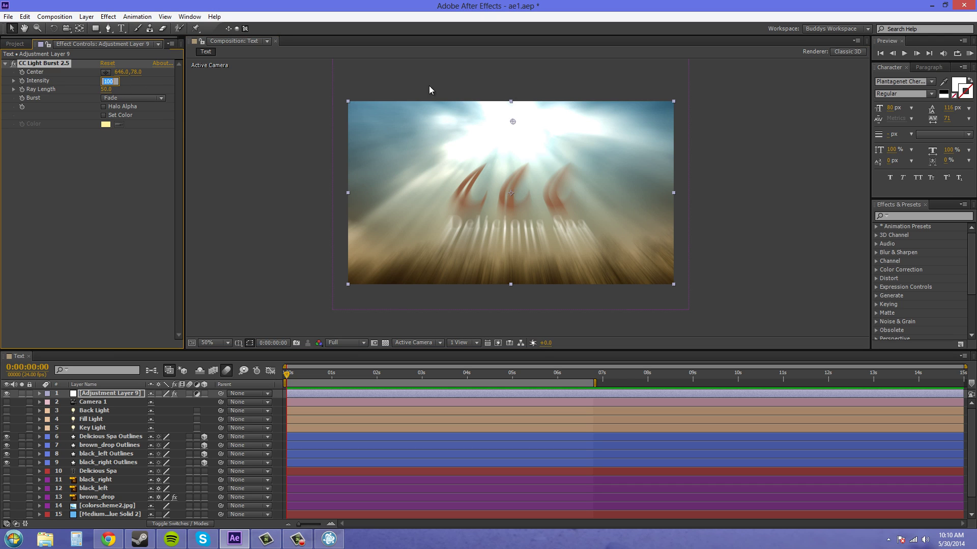
{"action": "type", "text": "20"}
{"action": "key", "text": "Return"}
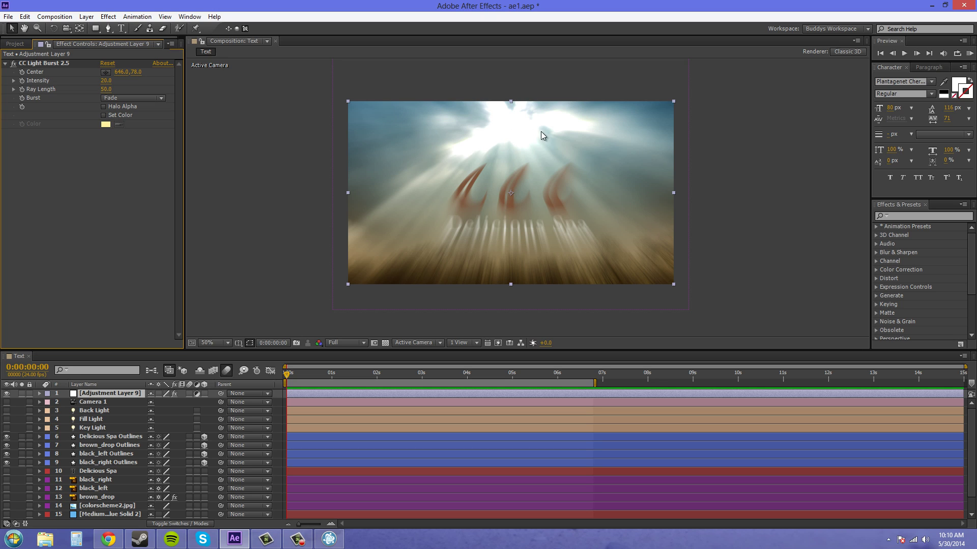
{"action": "left_click", "coordinate": [106, 81]}
{"action": "type", "text": "30"}
{"action": "key", "text": "Return"}
{"action": "left_click", "coordinate": [102, 81]}
{"action": "type", "text": "100"}
{"action": "key", "text": "Return"}
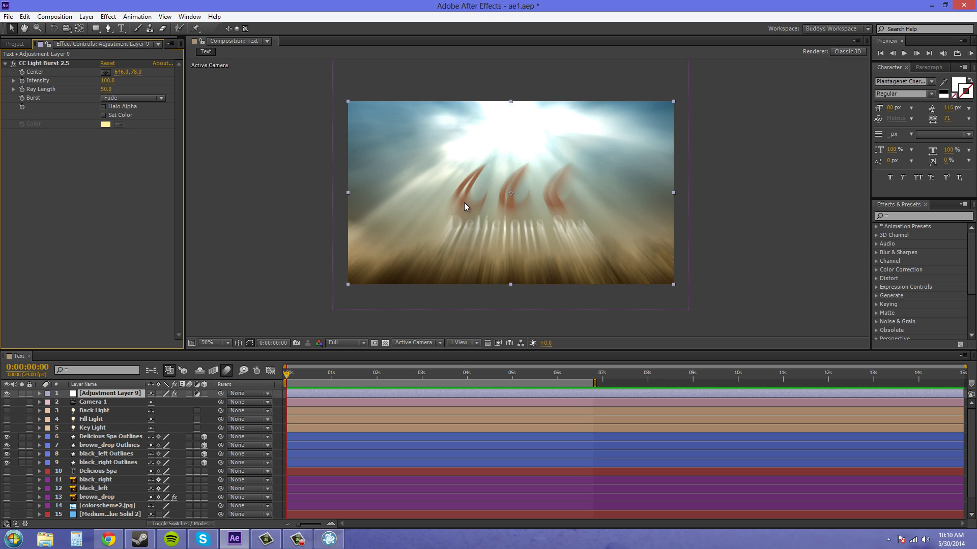
{"action": "left_click", "coordinate": [106, 89]}
{"action": "type", "text": "10"}
{"action": "key", "text": "Return"}
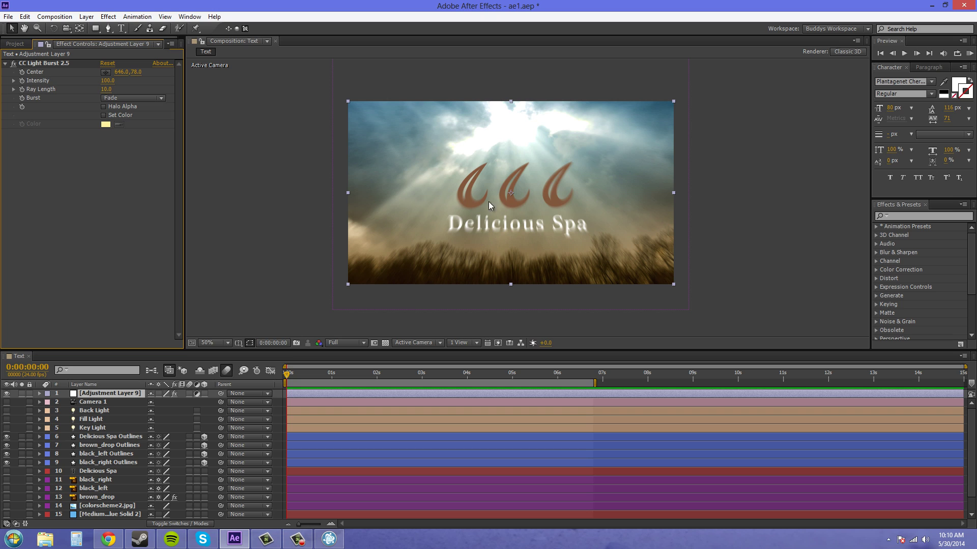
{"action": "left_click", "coordinate": [108, 89]}
{"action": "type", "text": "30"}
{"action": "key", "text": "Return"}
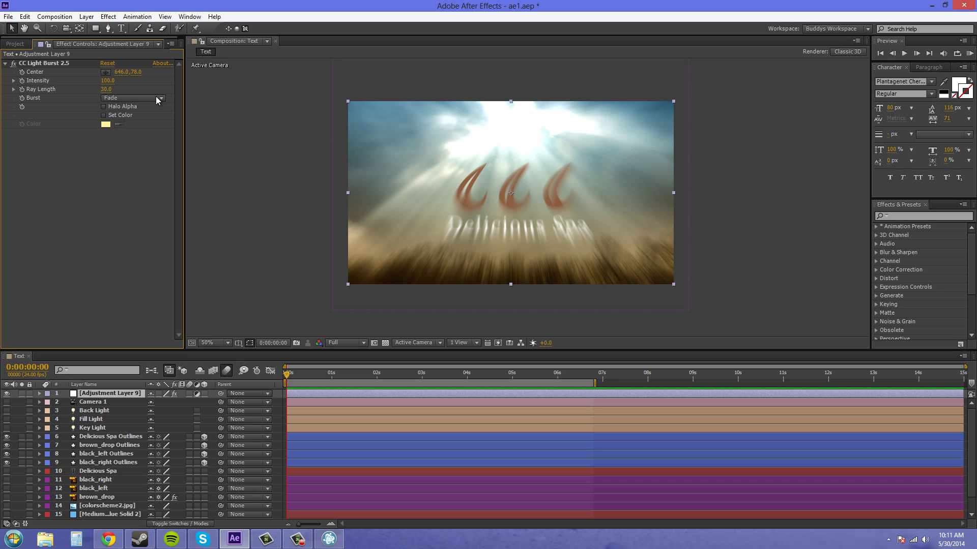
{"action": "left_click", "coordinate": [107, 90]}
{"action": "type", "text": "100"}
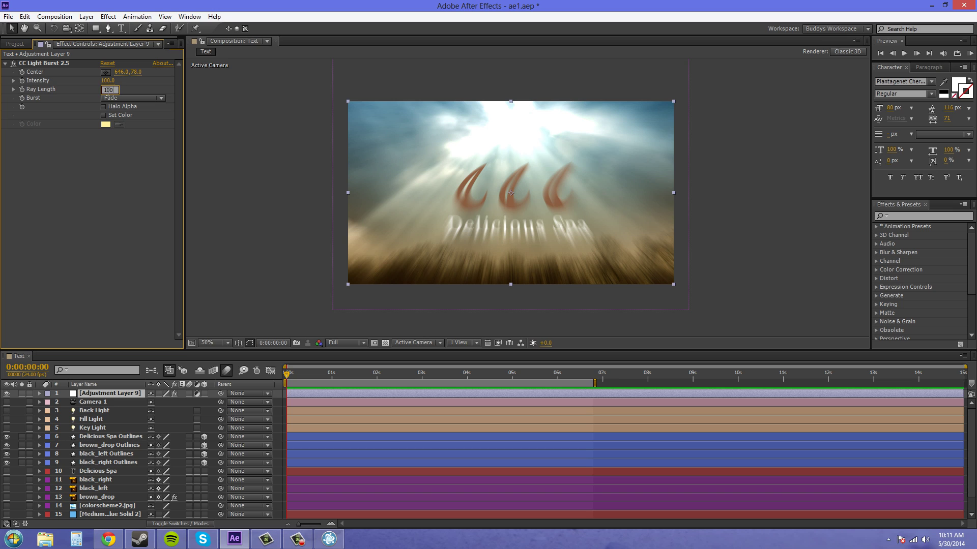
{"action": "key", "text": "Return"}
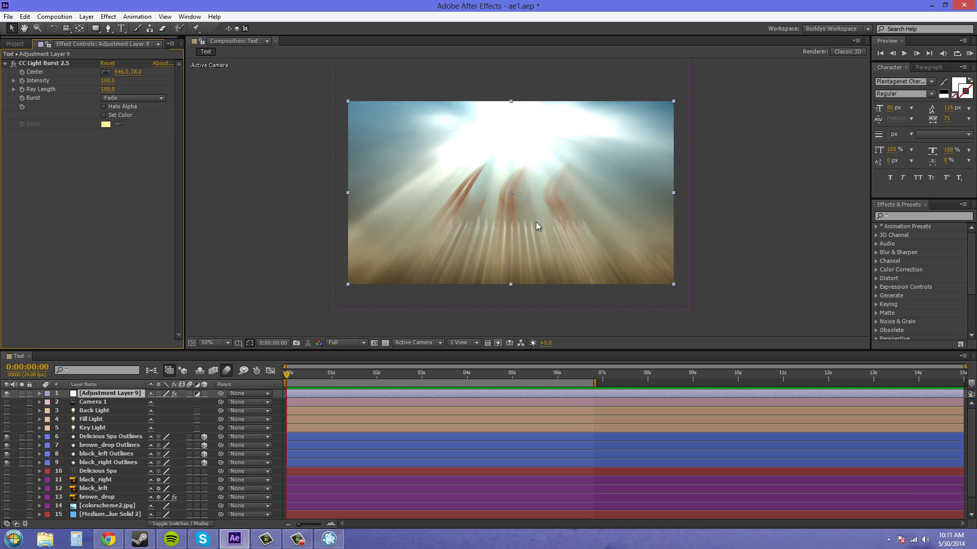
{"action": "left_click", "coordinate": [109, 90]}
{"action": "type", "text": "50"}
{"action": "key", "text": "Return"}
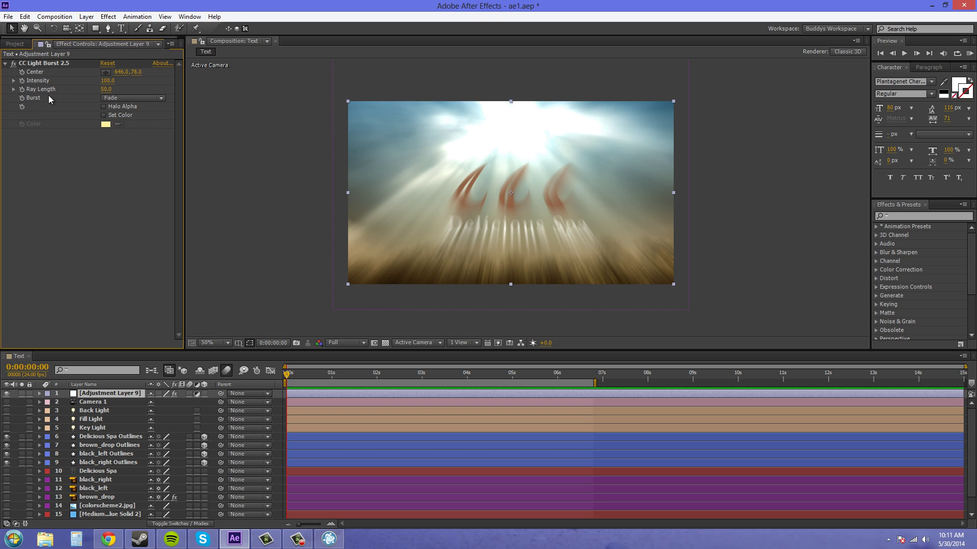
- Try the Fade and Straight burst styles, then set the Burst to Center
{"action": "left_click", "coordinate": [157, 98]}
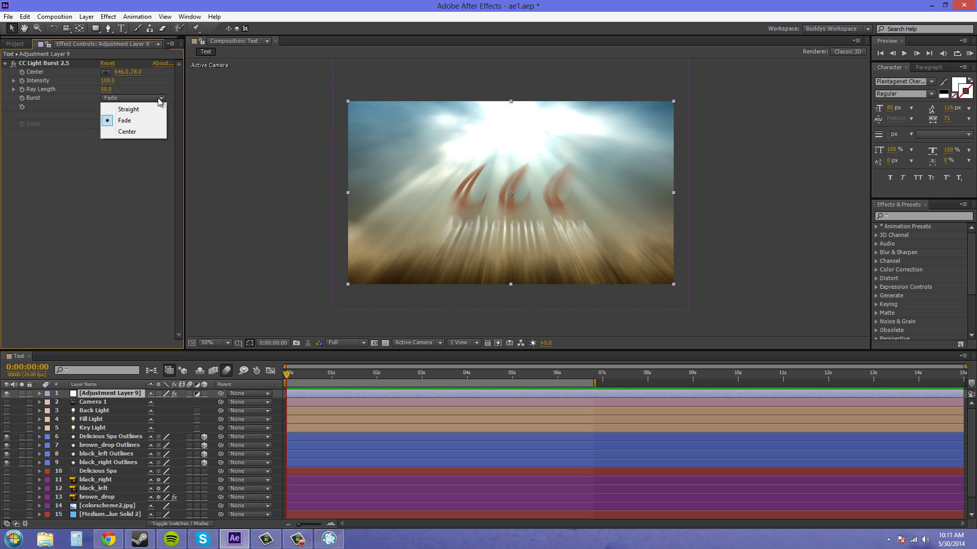
{"action": "left_click", "coordinate": [130, 122]}
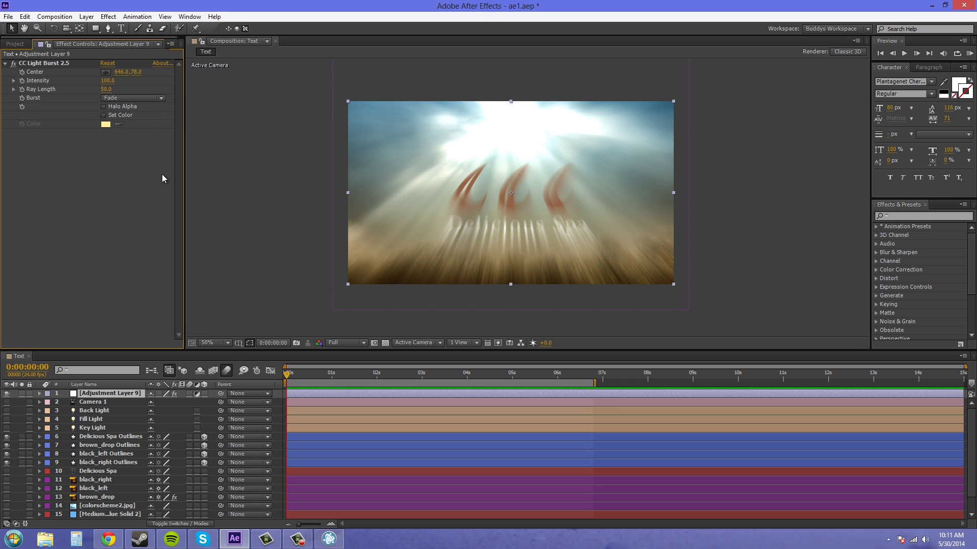
{"action": "left_click", "coordinate": [141, 98]}
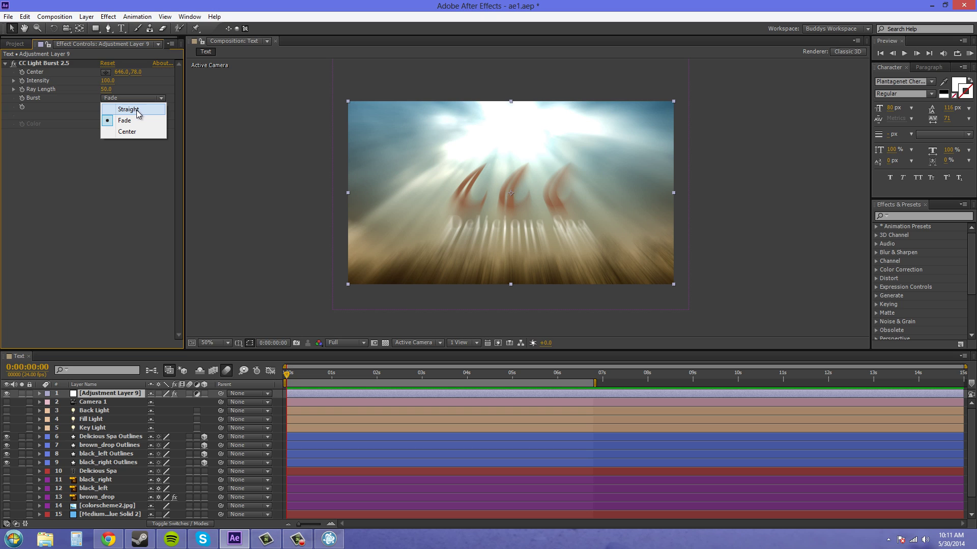
{"action": "left_click", "coordinate": [137, 110]}
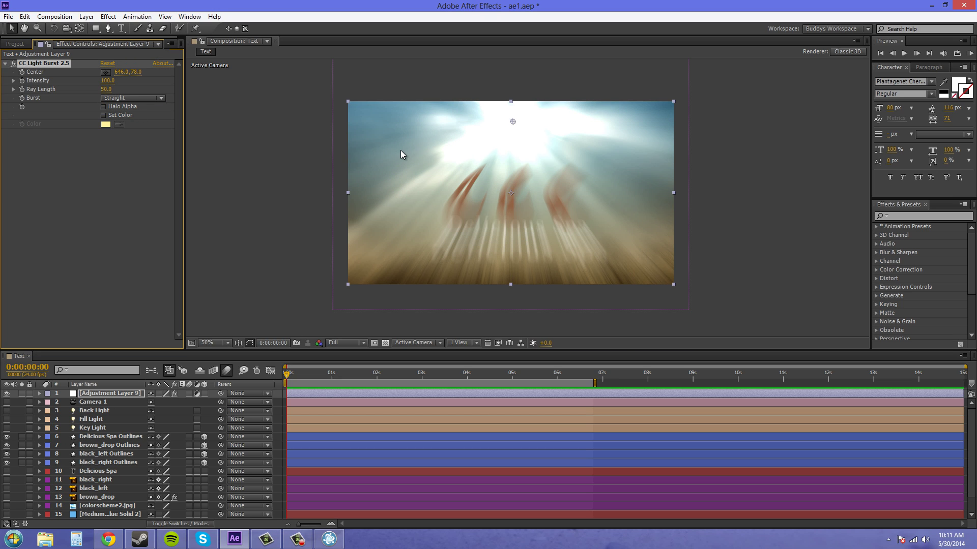
{"action": "left_click", "coordinate": [142, 98]}
{"action": "left_click", "coordinate": [126, 116]}
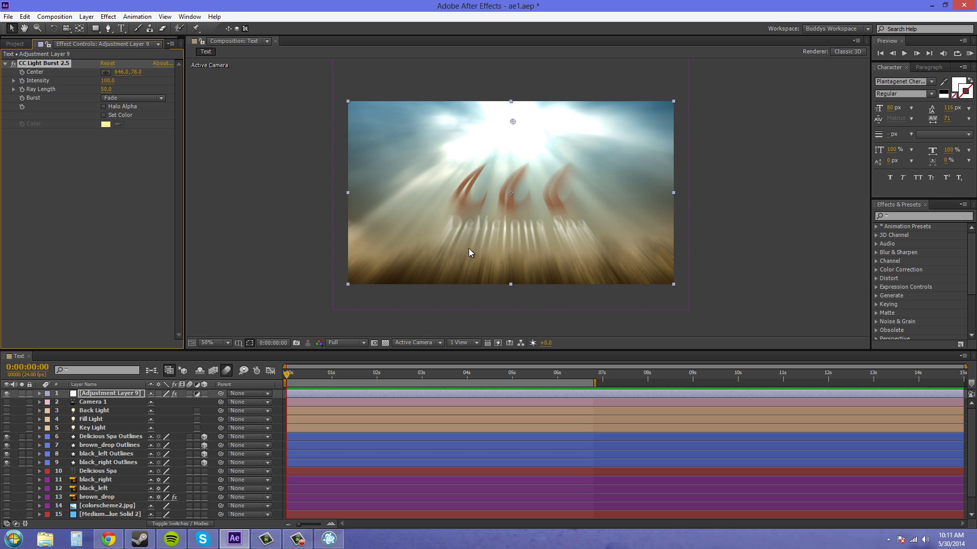
{"action": "left_click", "coordinate": [164, 98]}
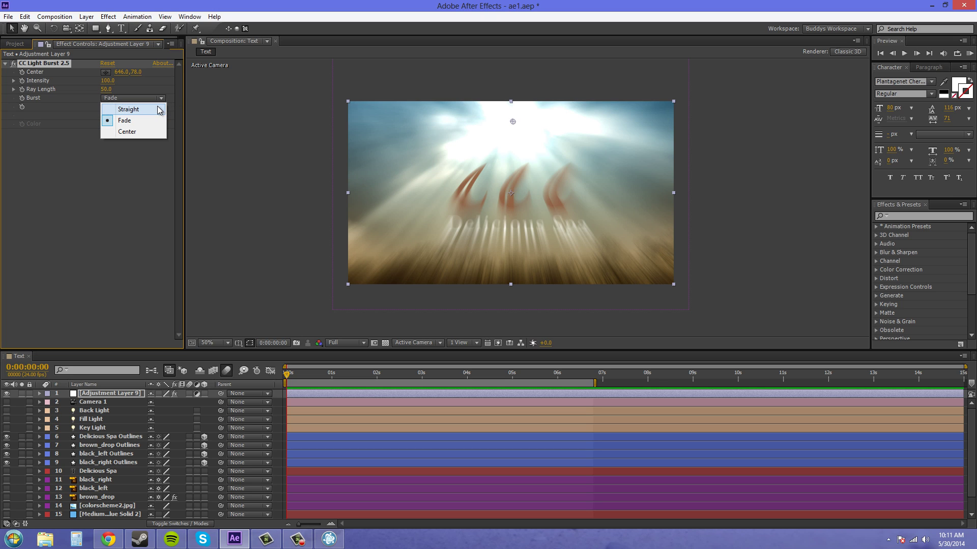
{"action": "left_click", "coordinate": [159, 110]}
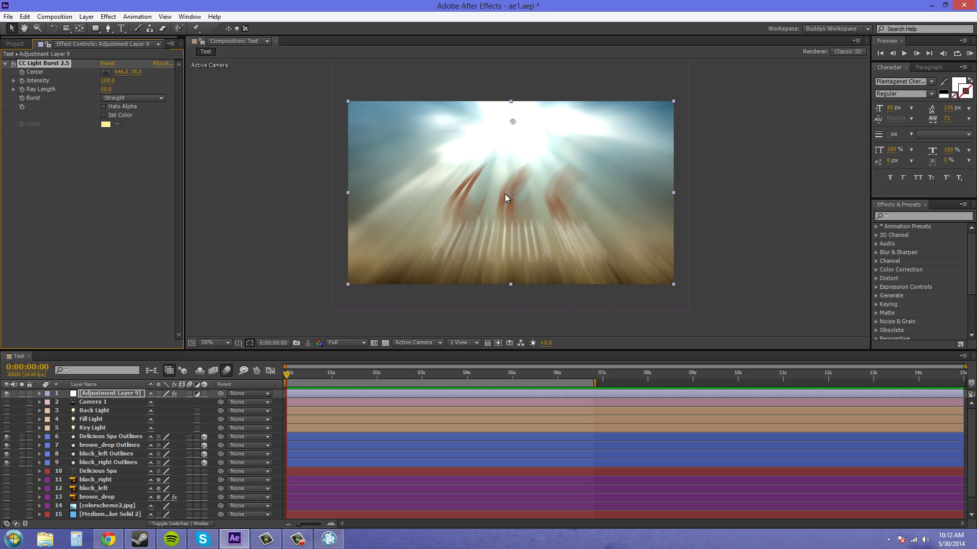
{"action": "left_click", "coordinate": [159, 99]}
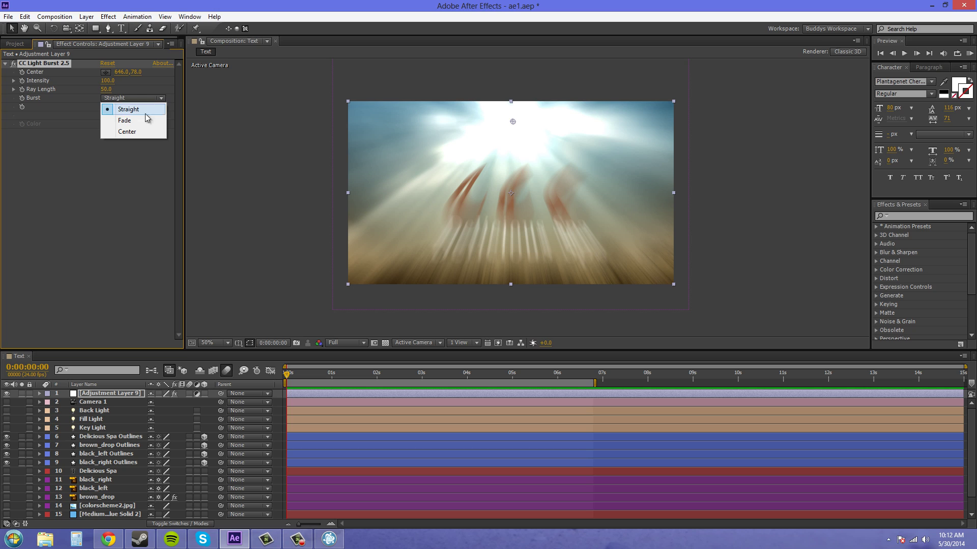
{"action": "left_click", "coordinate": [133, 131]}
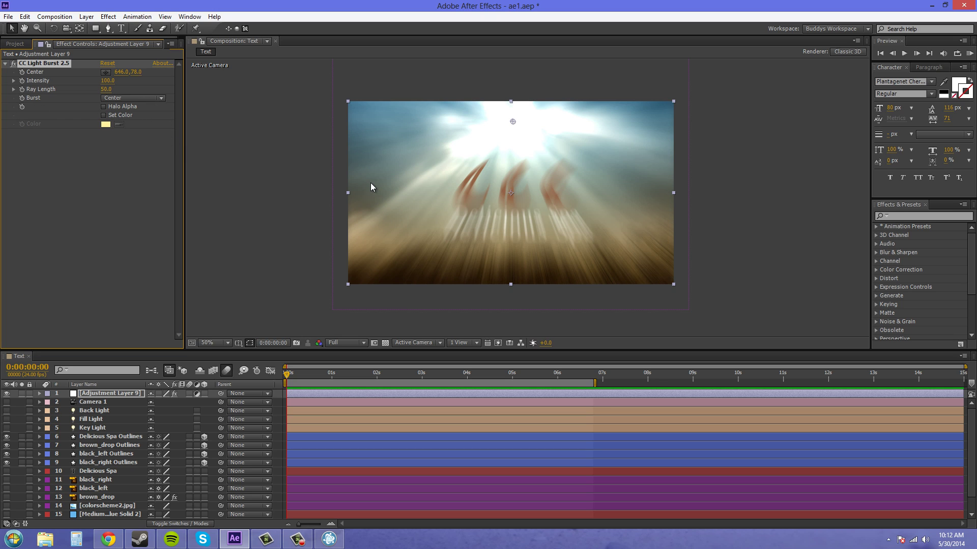
- Leave Halo Alpha off and enable Set Color with dark olive 5F5306
{"action": "left_click", "coordinate": [103, 106]}
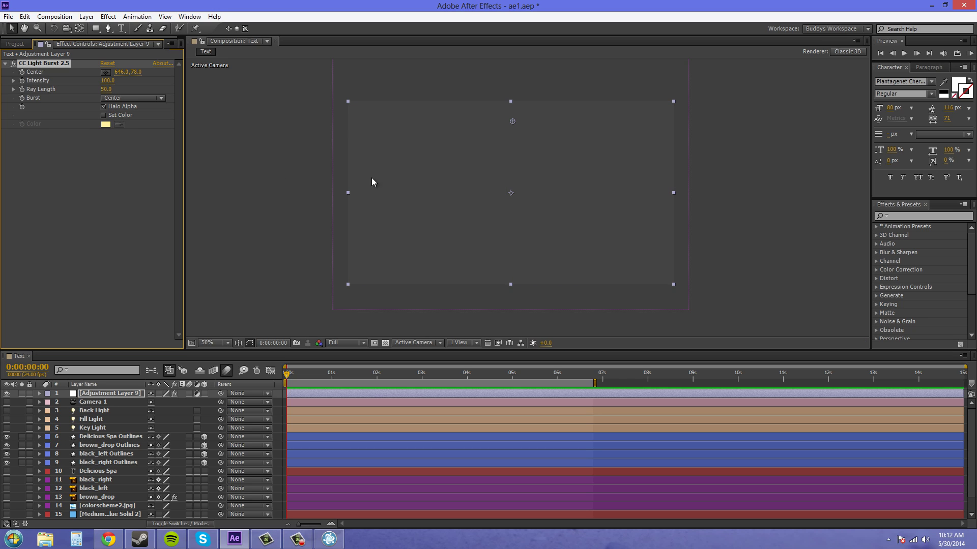
{"action": "left_click", "coordinate": [104, 107]}
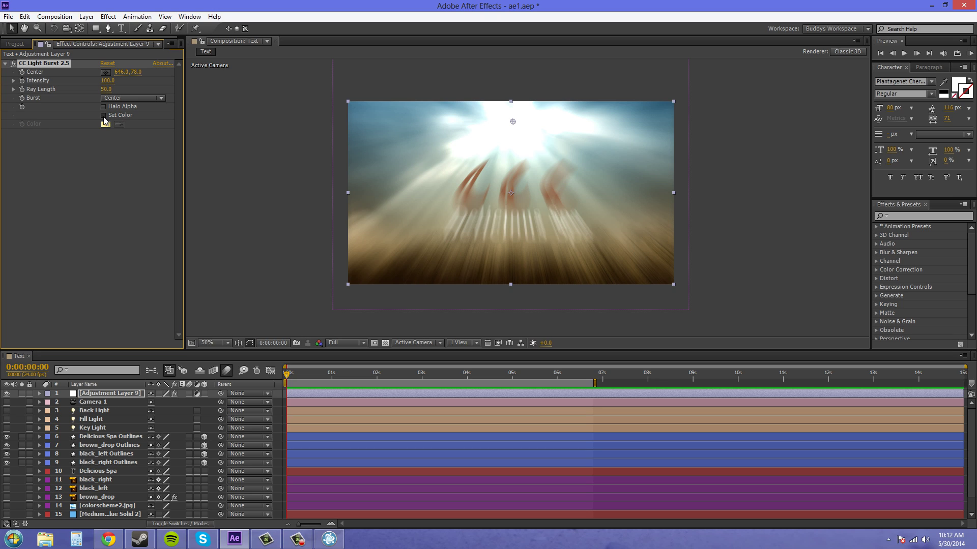
{"action": "left_click", "coordinate": [104, 115]}
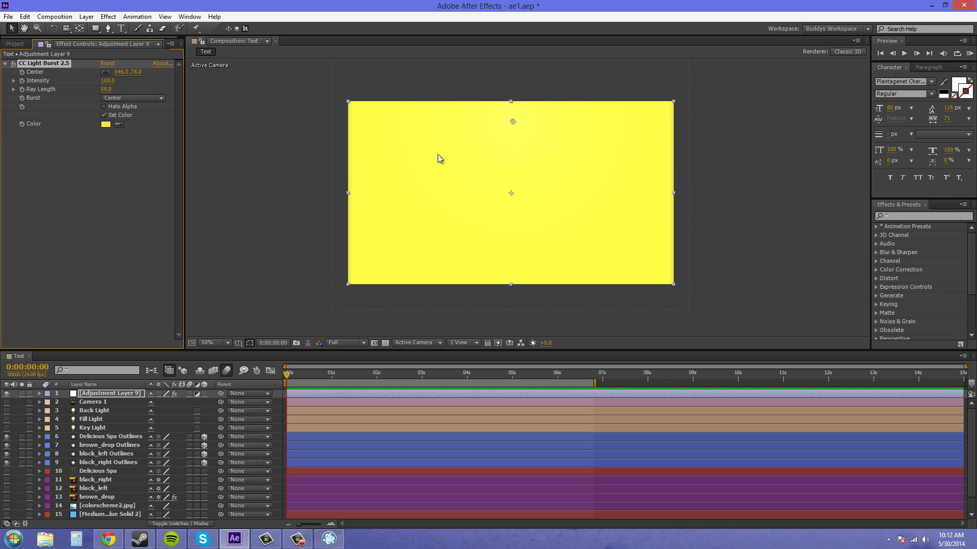
{"action": "left_click", "coordinate": [105, 124]}
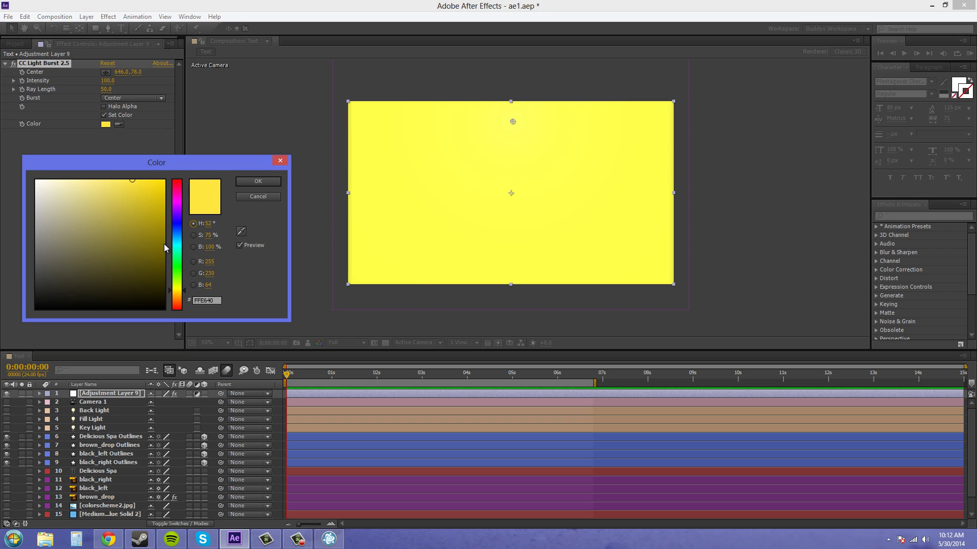
{"action": "left_click", "coordinate": [156, 261]}
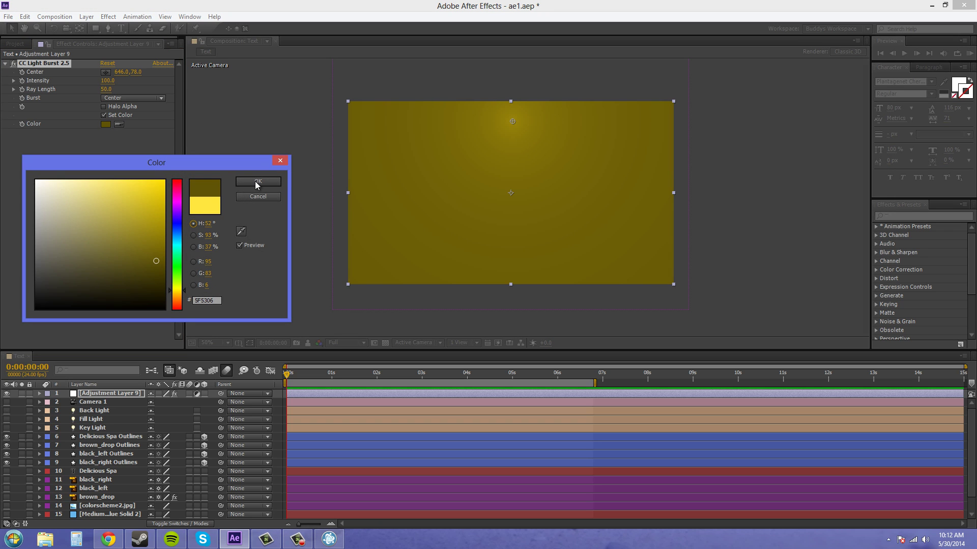
{"action": "left_click", "coordinate": [257, 182]}
- Test the adjustment layer's Opacity at 53%, then restore it to 100%
{"action": "key", "text": "t"}
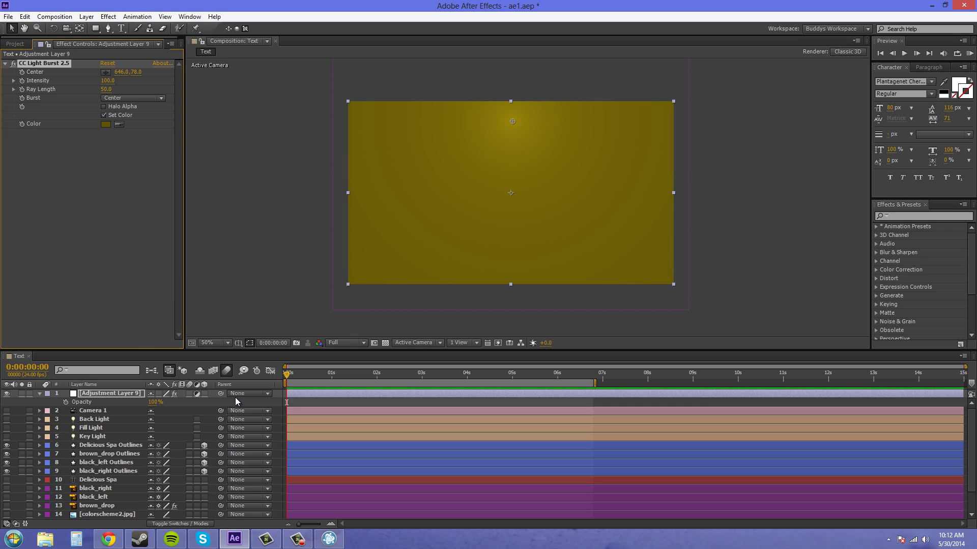
{"action": "left_click_drag", "start_coordinate": [150, 405], "coordinate": [129, 404]}
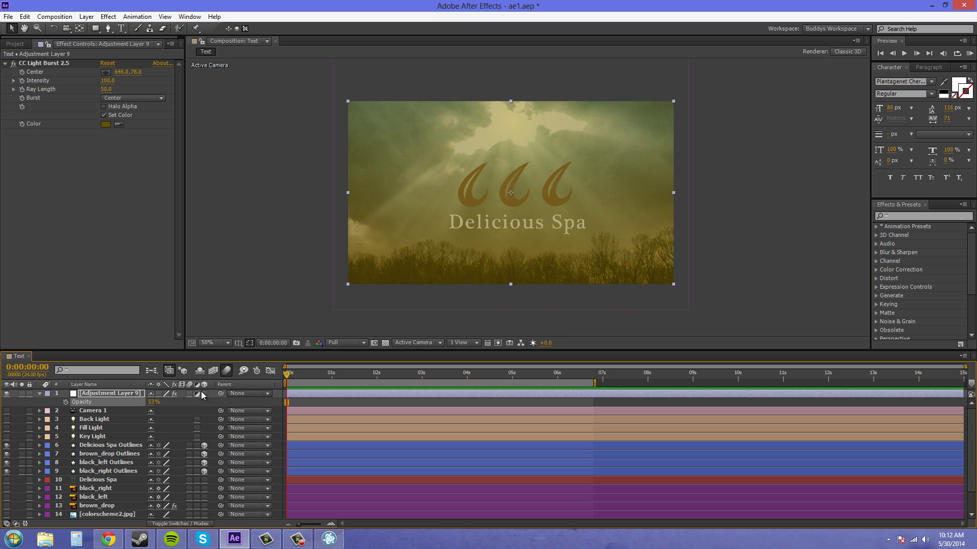
{"action": "left_click", "coordinate": [158, 402]}
{"action": "type", "text": "100"}
{"action": "key", "text": "Return"}
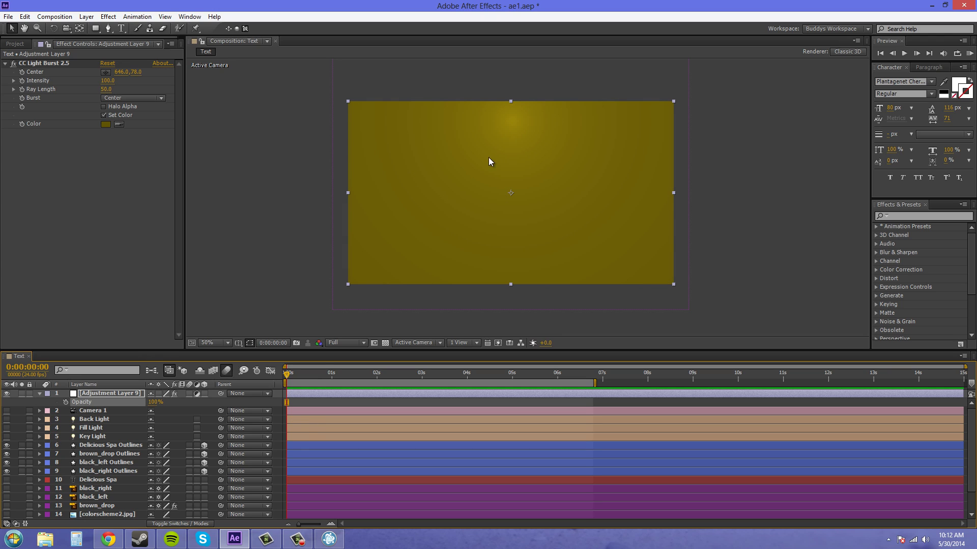
- Set the burst Intensity to 200 and turn Set Color off for untinted rays
{"action": "left_click", "coordinate": [108, 80]}
{"action": "type", "text": "200"}
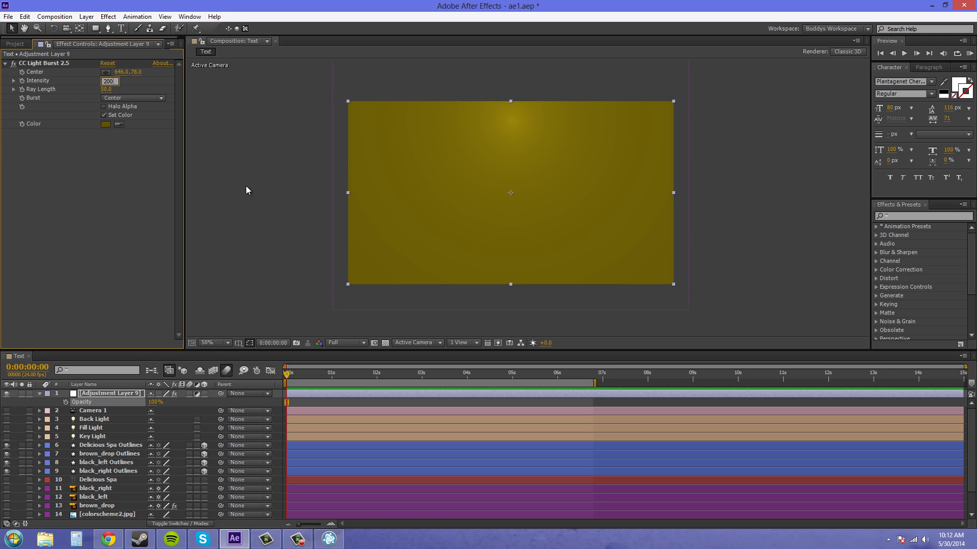
{"action": "type", "text": "0"}
{"action": "key", "text": "Return"}
{"action": "key", "text": "shift+Tab"}
{"action": "key", "text": "shift+Tab"}
{"action": "key", "text": "shift+Tab"}
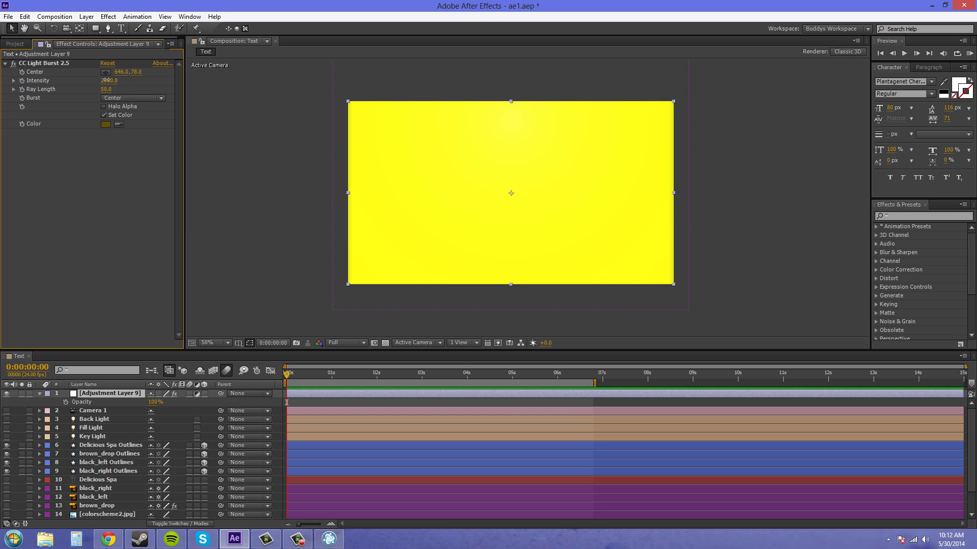
{"action": "type", "text": "20"}
{"action": "key", "text": "Return"}
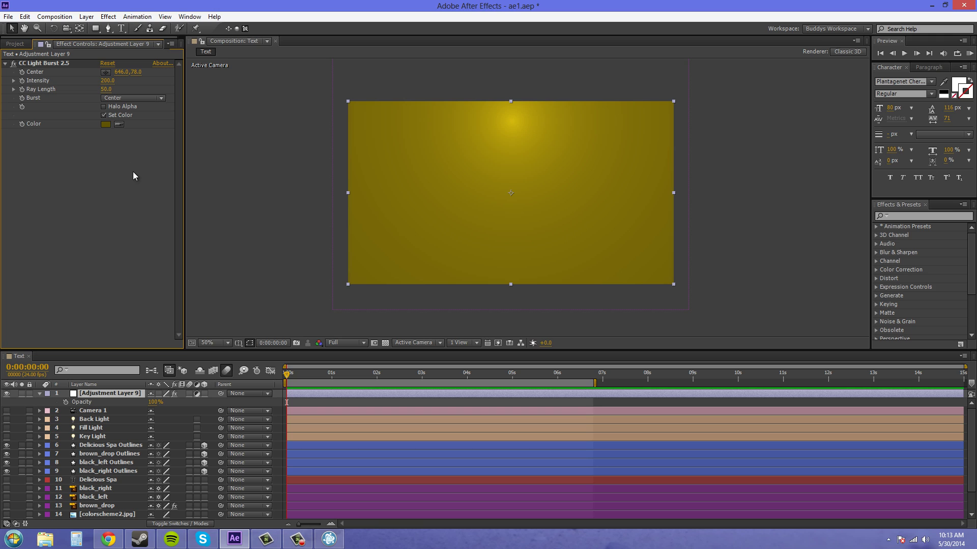
{"action": "left_click", "coordinate": [105, 115]}
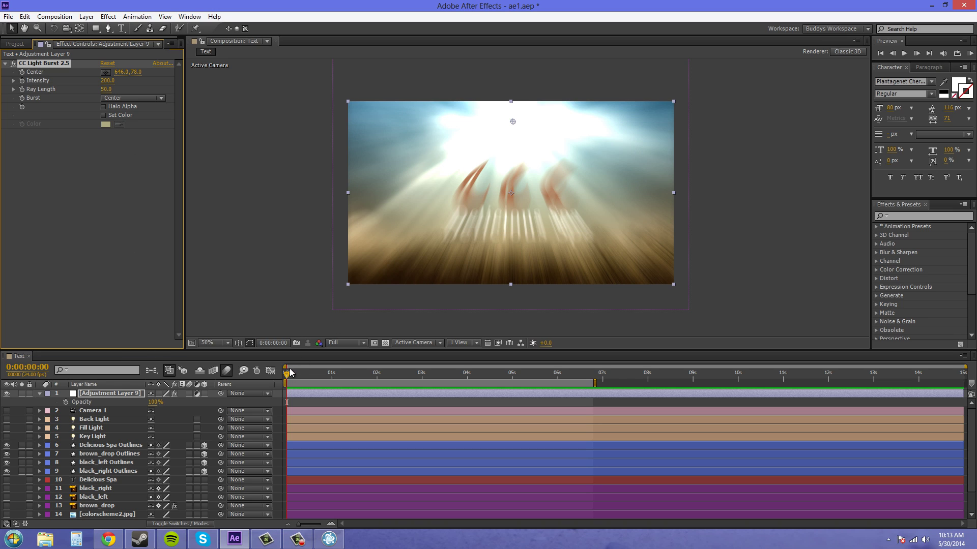
- At 1 second, switch the Burst to Fade and set a starting keyframe
{"action": "left_click_drag", "start_coordinate": [288, 375], "coordinate": [379, 375]}
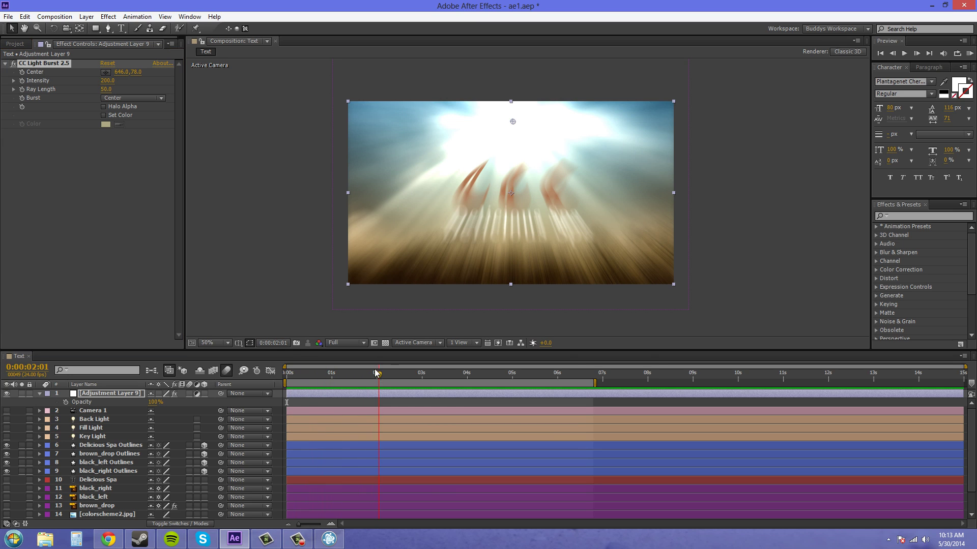
{"action": "left_click", "coordinate": [151, 97]}
{"action": "left_click", "coordinate": [145, 121]}
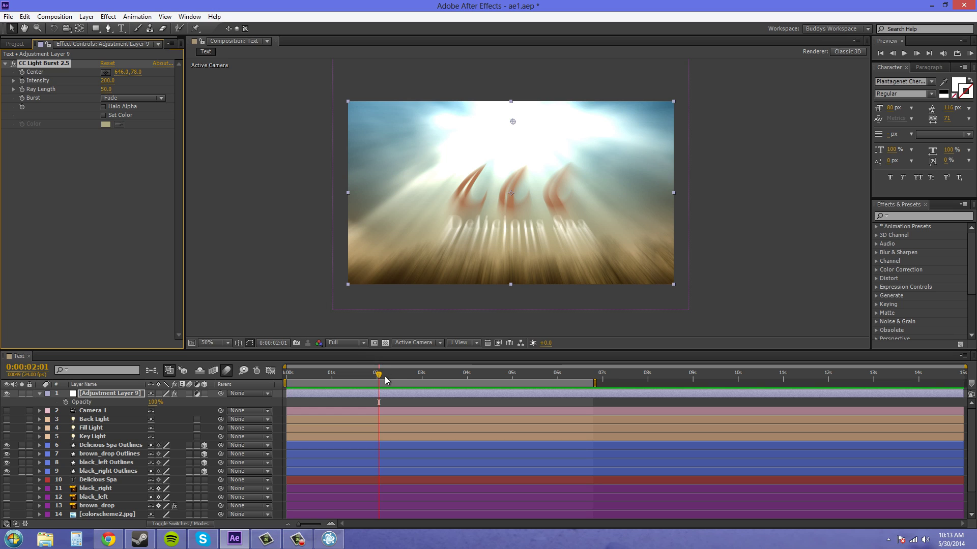
{"action": "left_click_drag", "start_coordinate": [378, 375], "coordinate": [334, 374]}
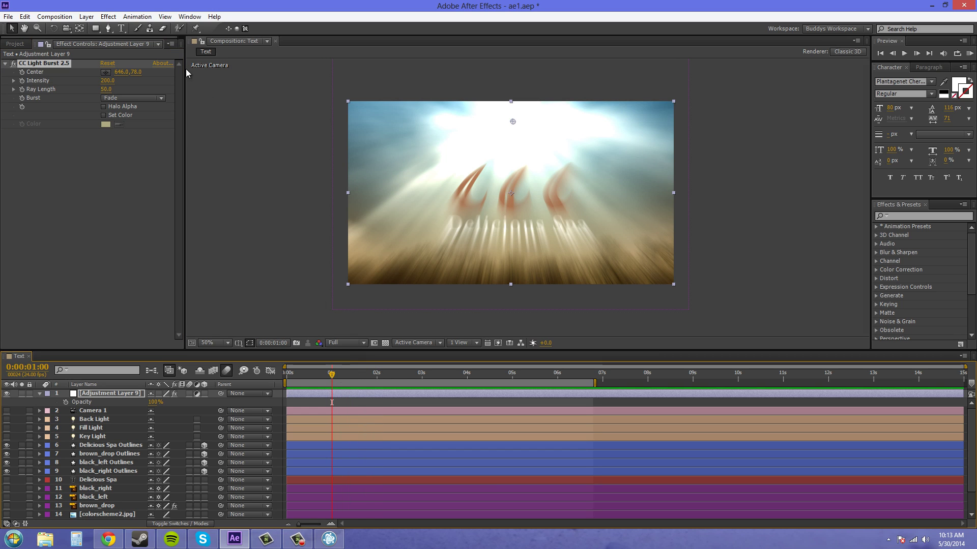
{"action": "left_click", "coordinate": [23, 92]}
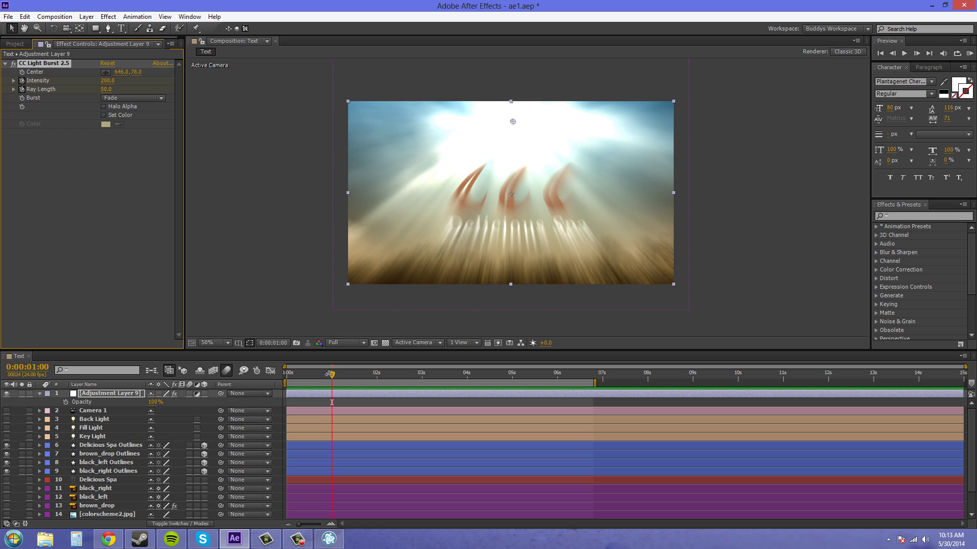
- At 5 seconds, set Ray Length and Intensity both to 0
{"action": "left_click_drag", "start_coordinate": [332, 375], "coordinate": [513, 374]}
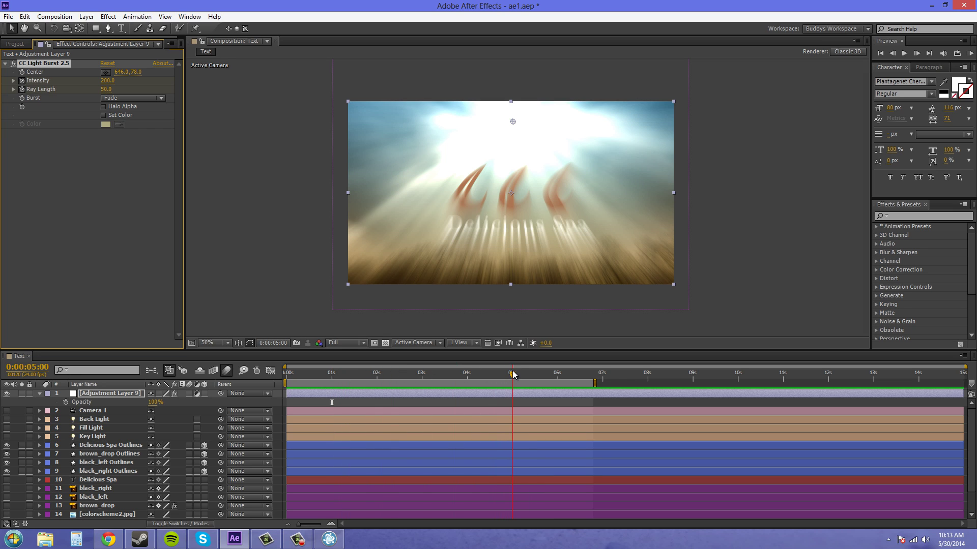
{"action": "left_click", "coordinate": [107, 89]}
{"action": "type", "text": "0"}
{"action": "key", "text": "Return"}
{"action": "left_click", "coordinate": [110, 80]}
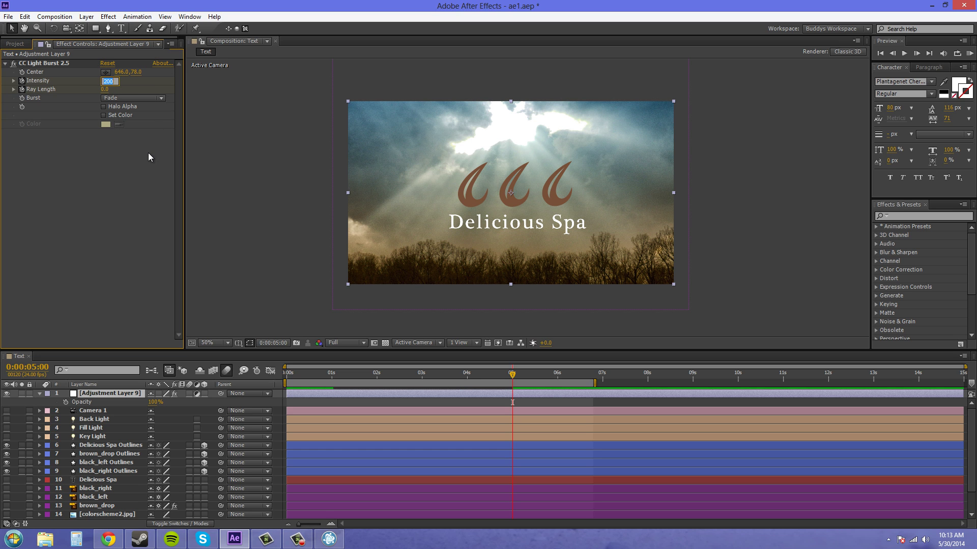
{"action": "type", "text": "0"}
{"action": "key", "text": "Return"}
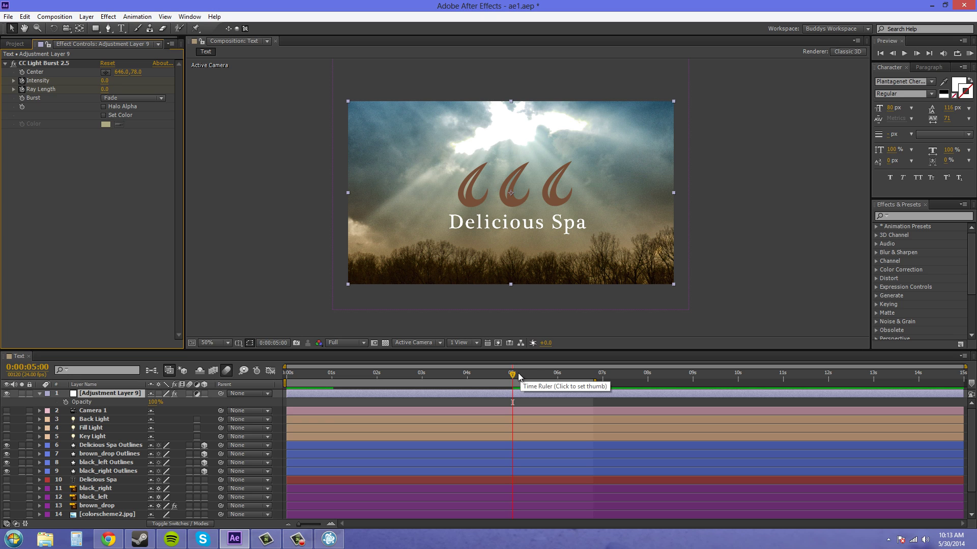
- Preview the animation from 0:00:00:00 to watch the rays fade out
{"action": "left_click_drag", "start_coordinate": [513, 374], "coordinate": [221, 389]}
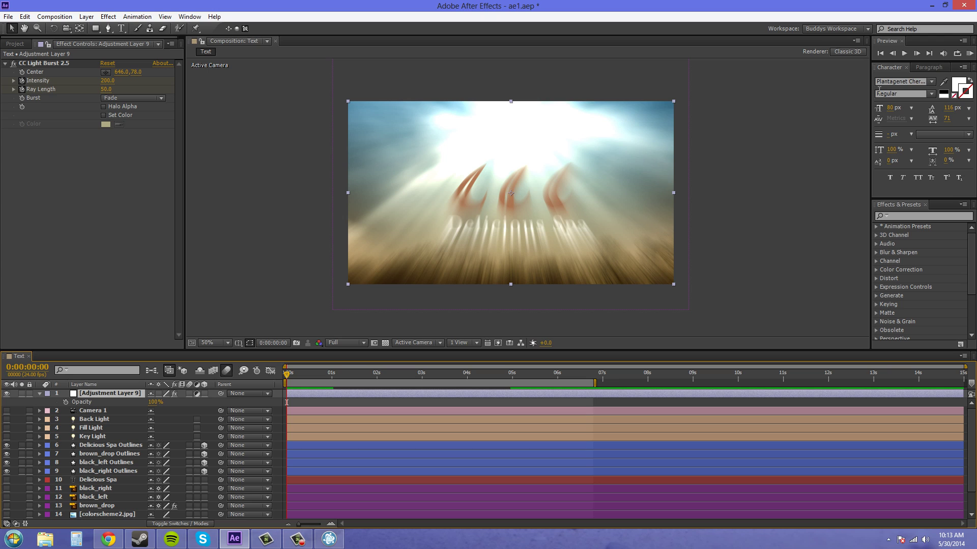
{"action": "left_click", "coordinate": [969, 53]}
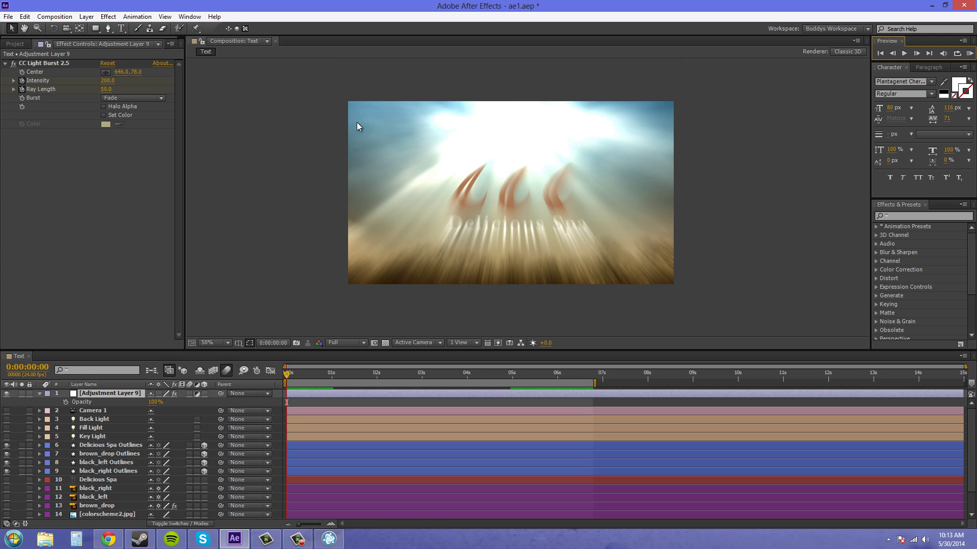